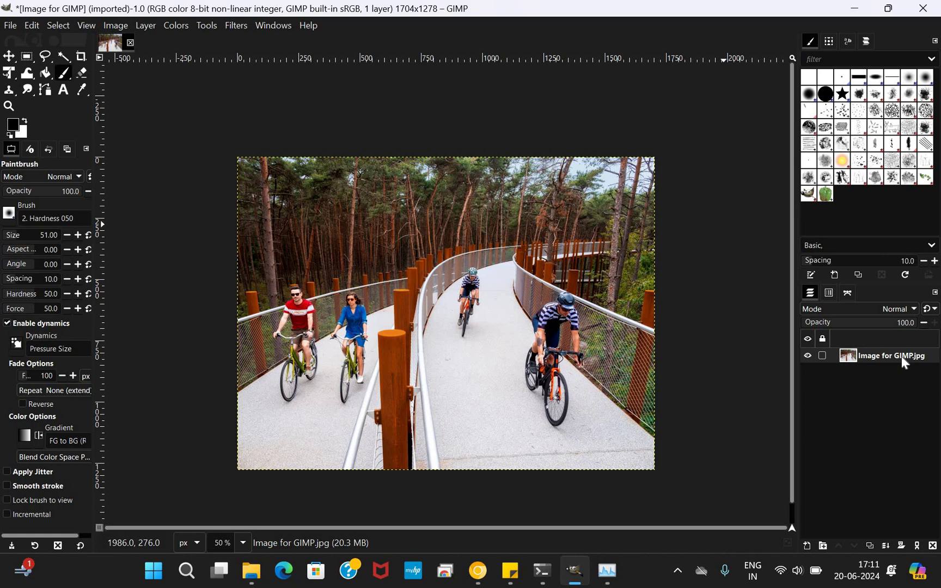
pyautogui.click(607, 571)
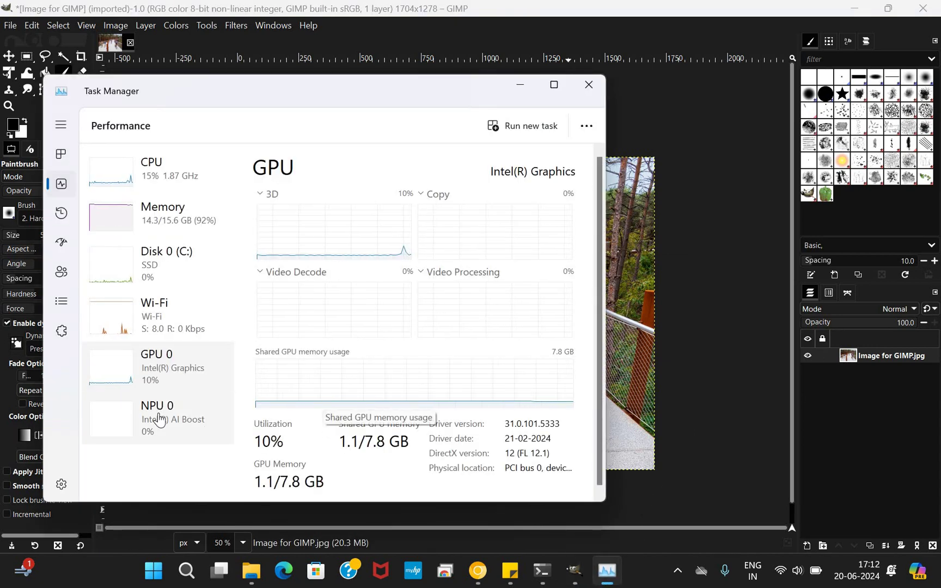
pyautogui.click(588, 87)
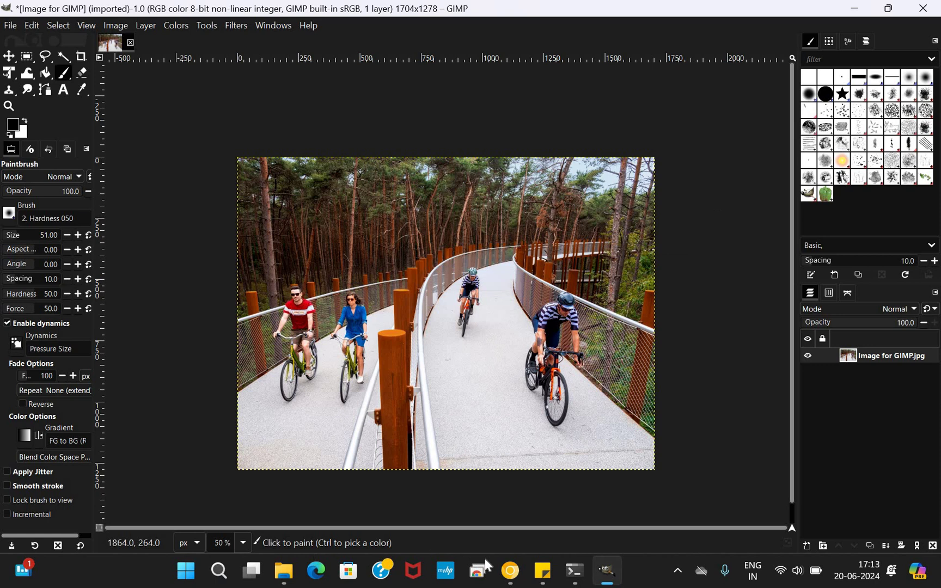
# Bring up the plugin installation note and drag its left edge to widen it
pyautogui.click(543, 570)
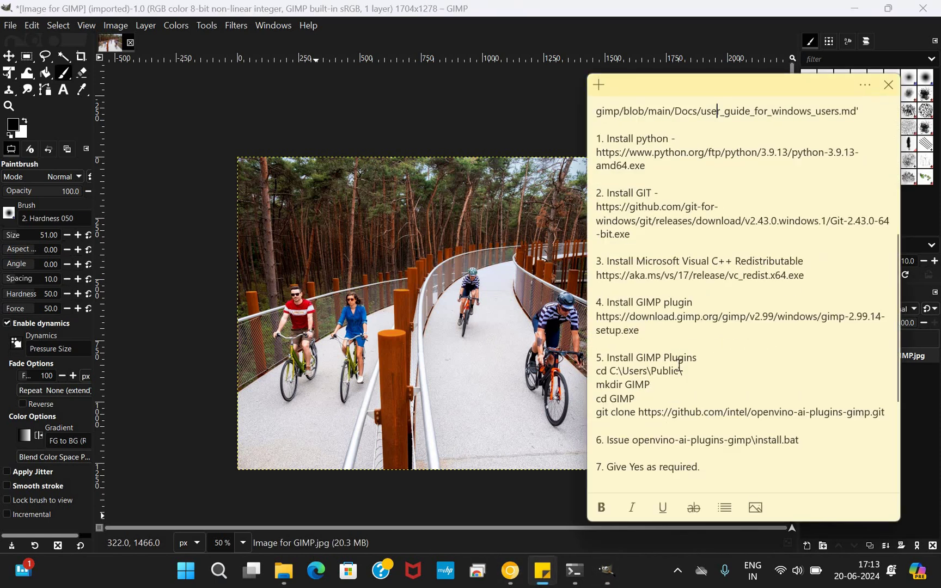
pyautogui.scroll(-5, 614, 228)
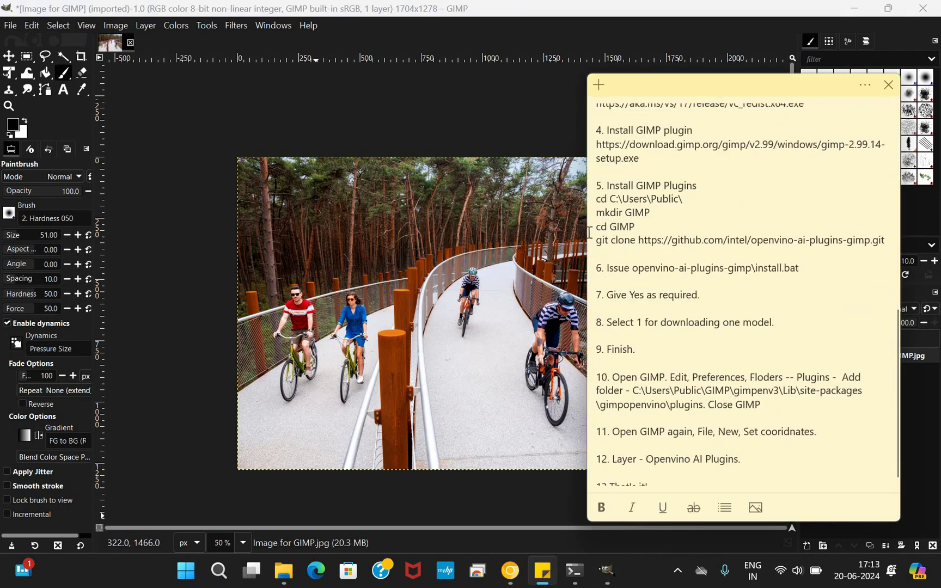
pyautogui.moveTo(552, 228); pyautogui.dragTo(517, 227)
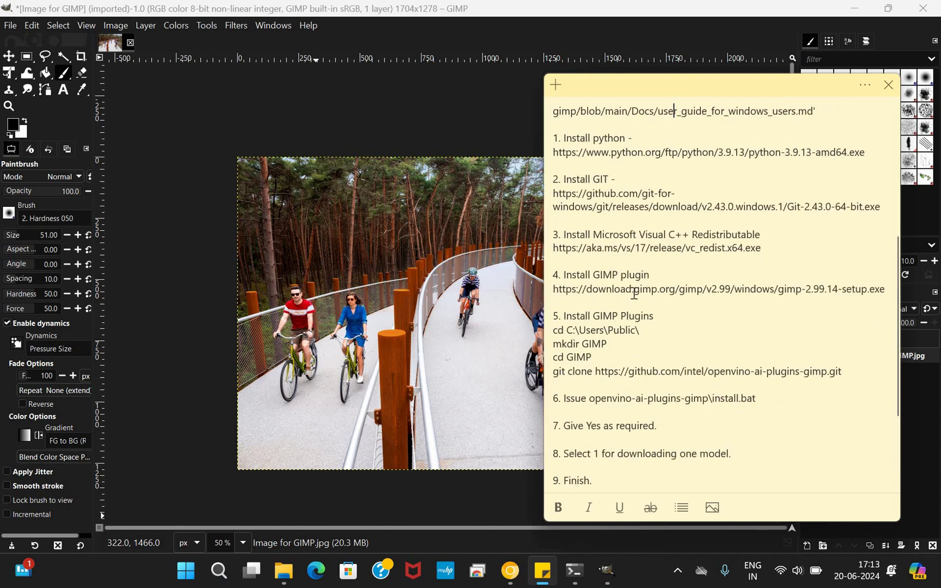
pyautogui.scroll(-1, 535, 277)
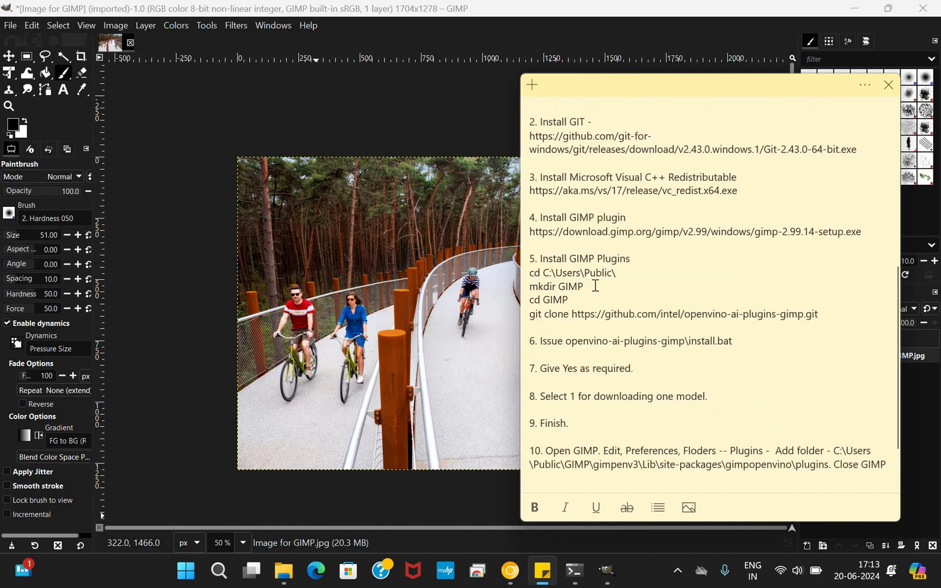
# Highlight the mkdir GIMP path, cd GIMP, git clone and install.bat commands, then scroll on
pyautogui.moveTo(584, 287); pyautogui.dragTo(558, 286)
pyautogui.moveTo(617, 272); pyautogui.dragTo(576, 272)
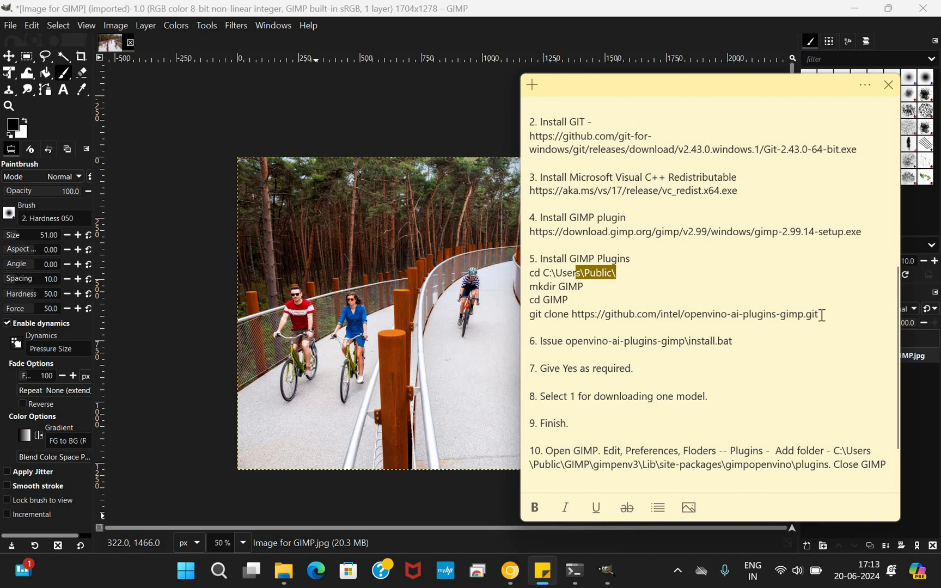
pyautogui.moveTo(819, 314); pyautogui.dragTo(533, 304)
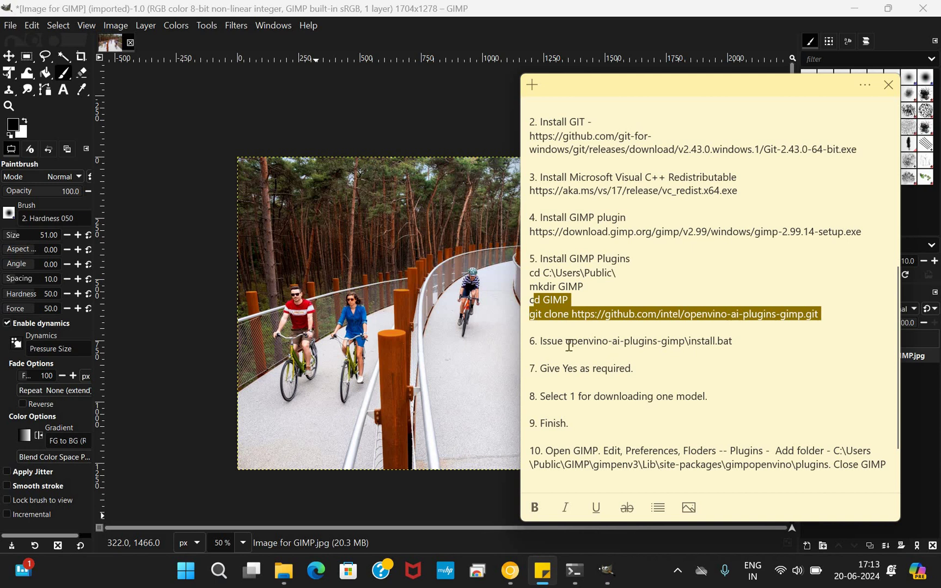
pyautogui.moveTo(565, 342); pyautogui.dragTo(741, 342)
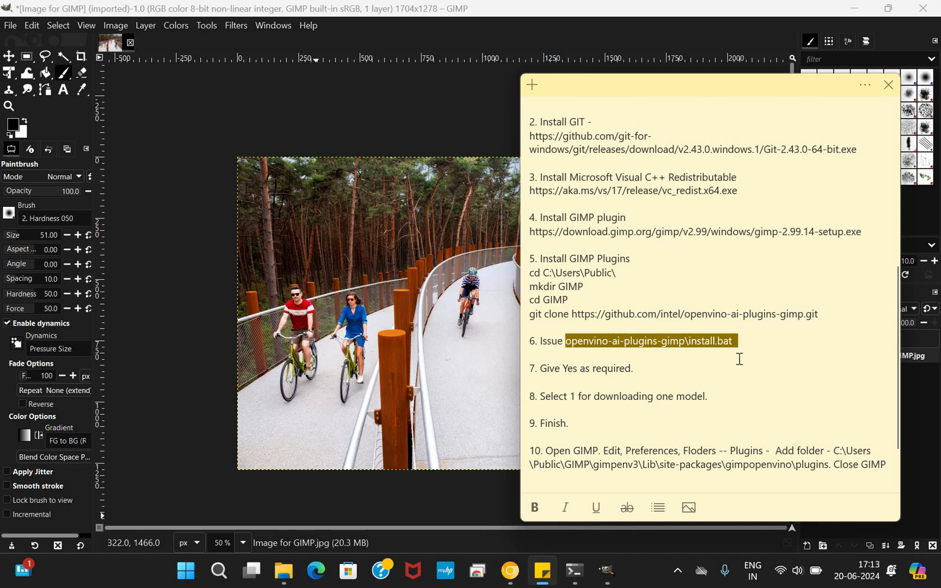
pyautogui.click(739, 359)
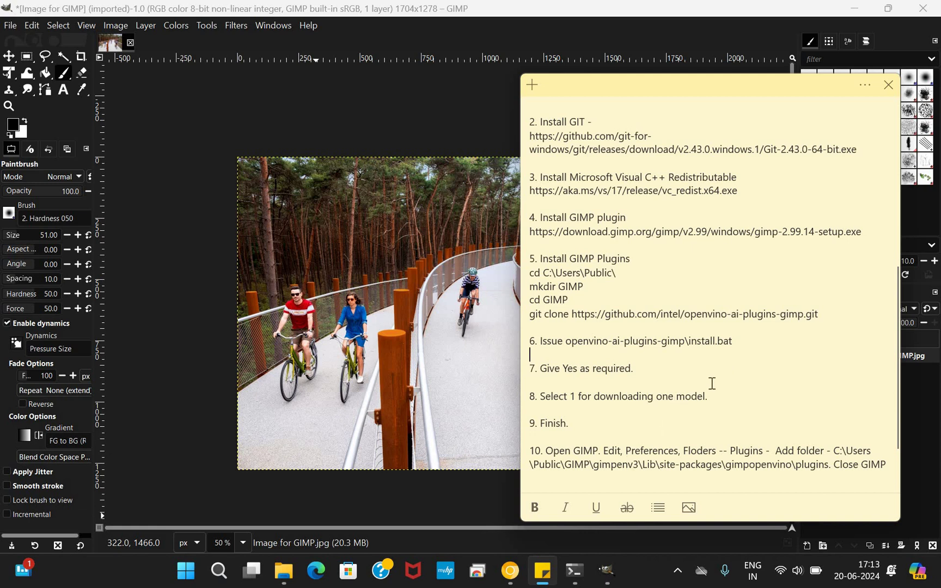
pyautogui.scroll(-1, 720, 366)
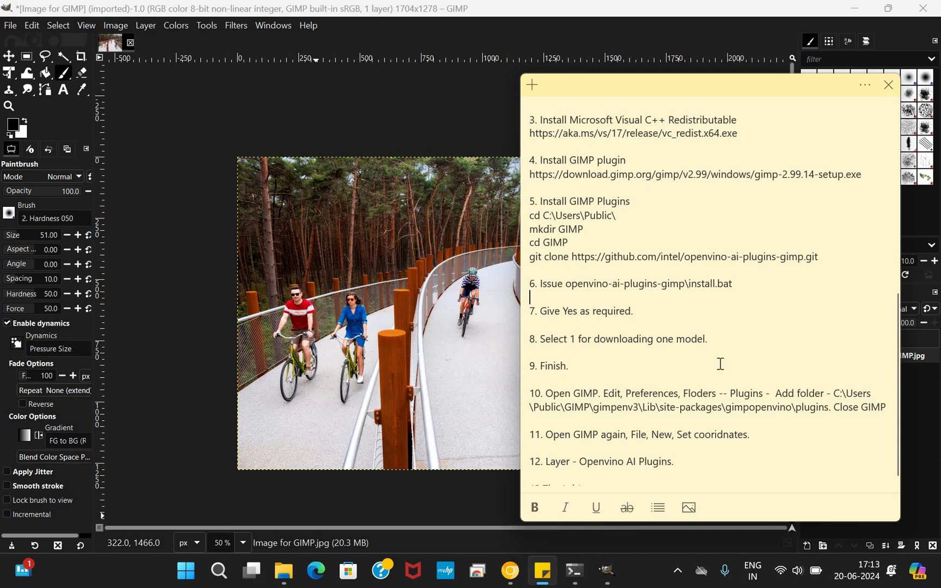
# In Preferences > Folders > Plug-ins, select the gimpopenvino plugins folder and confirm with OK
pyautogui.click(30, 27)
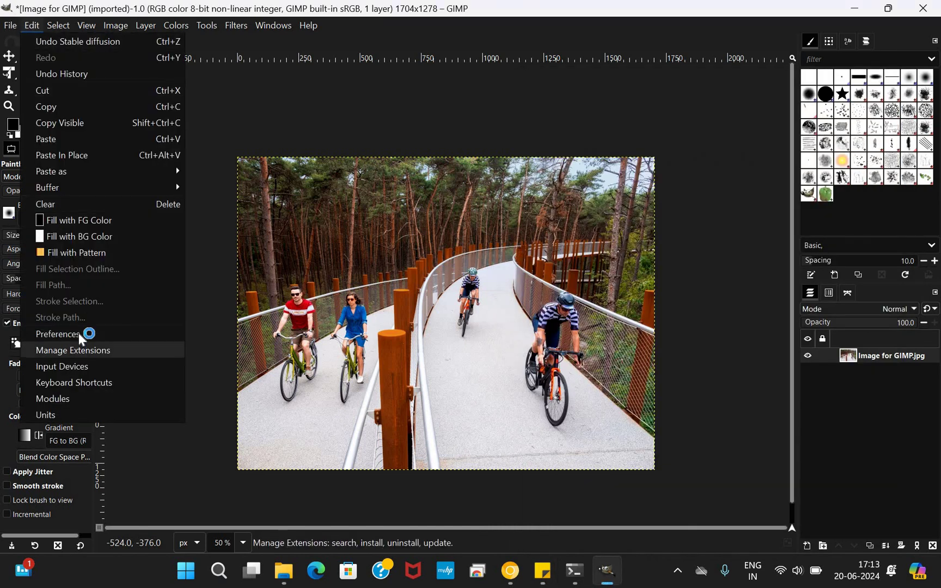
pyautogui.click(79, 333)
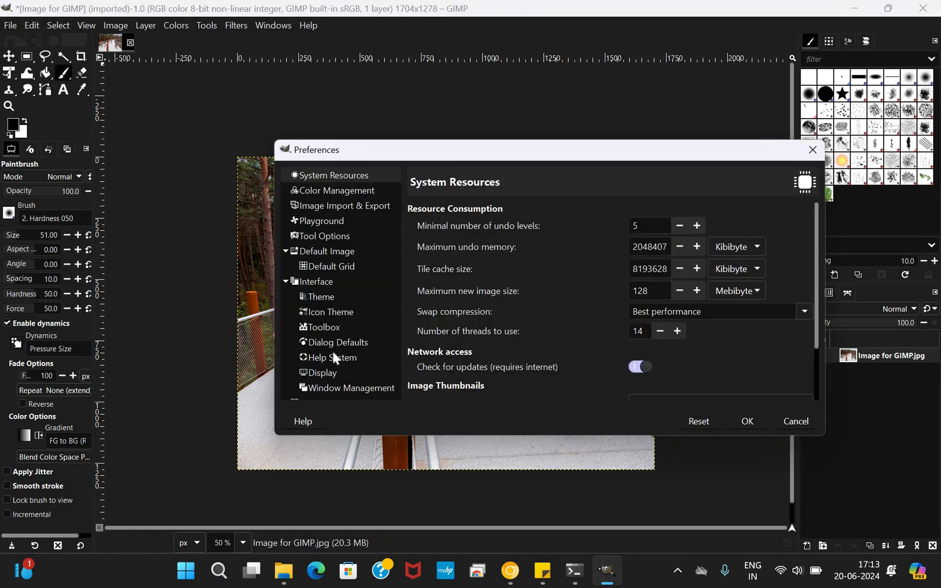
pyautogui.scroll(-5, 307, 392)
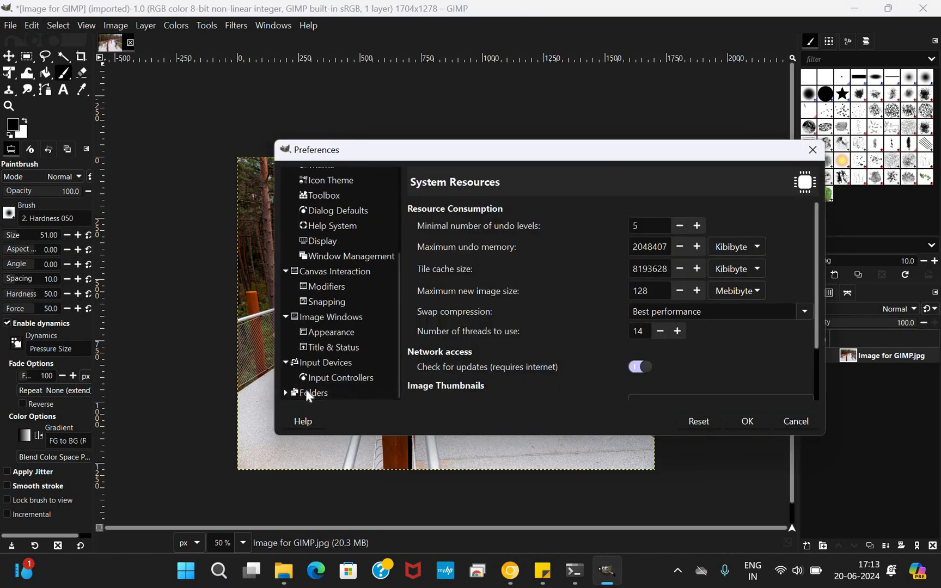
pyautogui.click(306, 392)
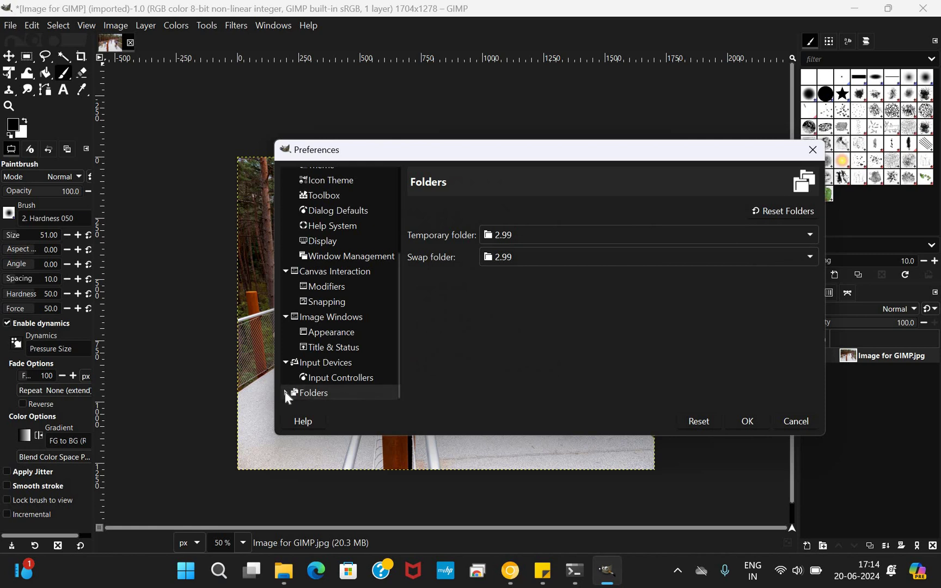
pyautogui.press('Right')
pyautogui.scroll(-4, 327, 332)
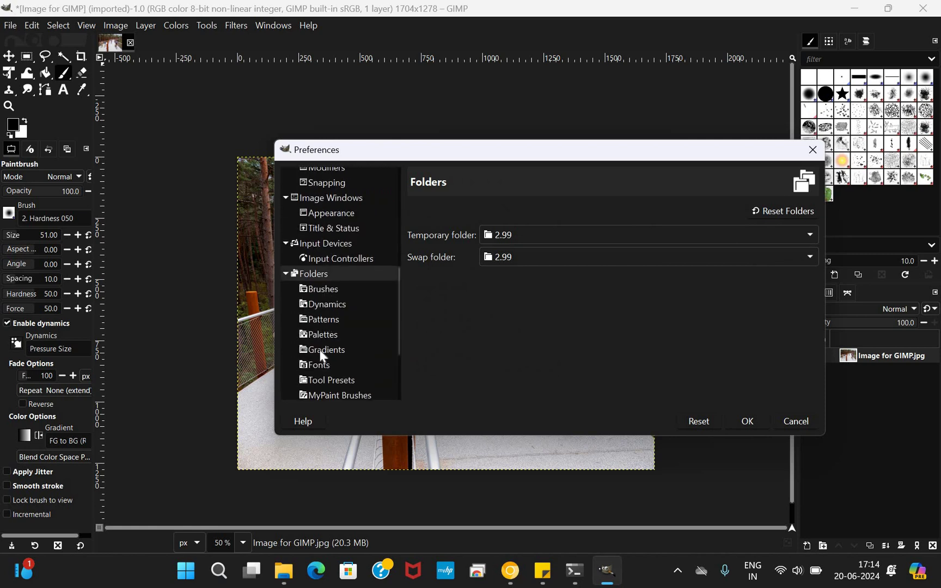
pyautogui.scroll(-2, 322, 375)
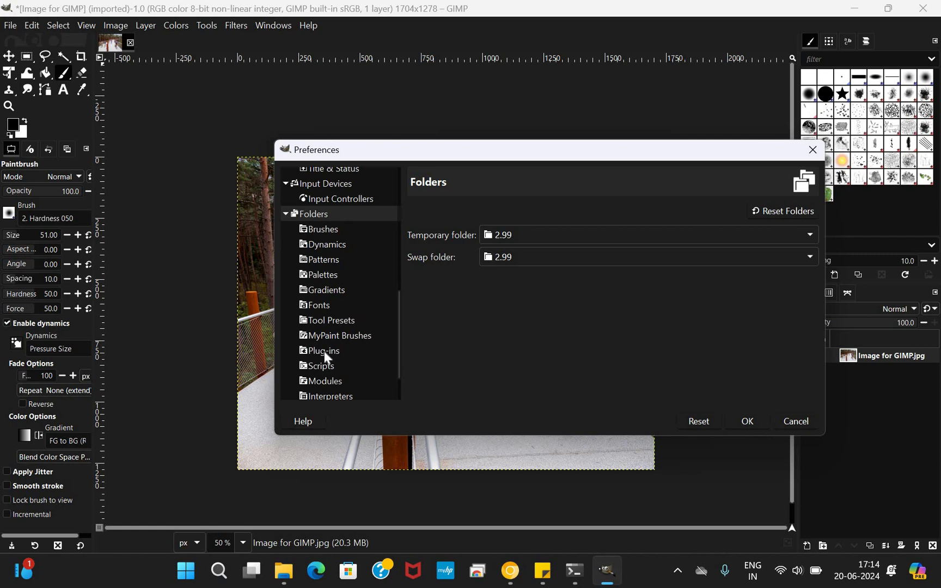
pyautogui.click(324, 352)
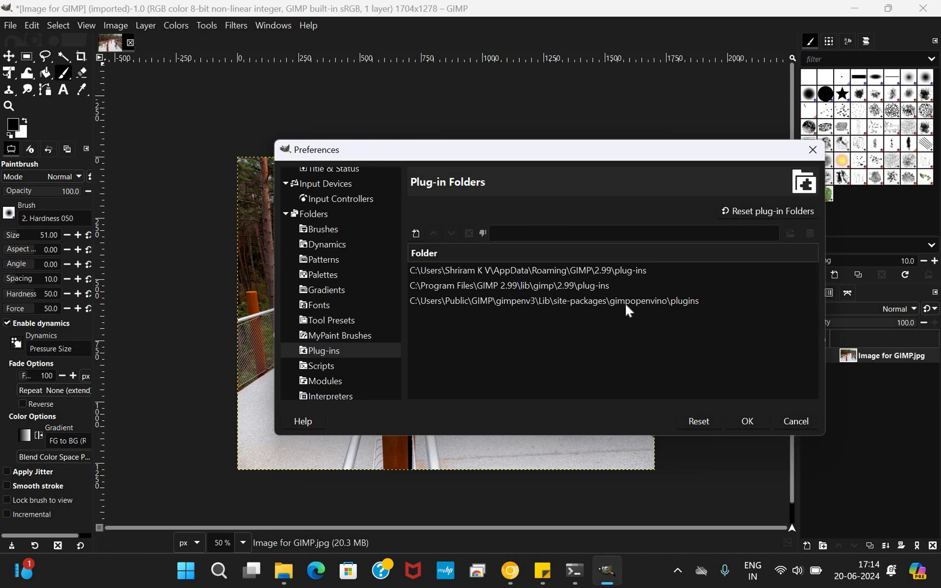
pyautogui.click(683, 300)
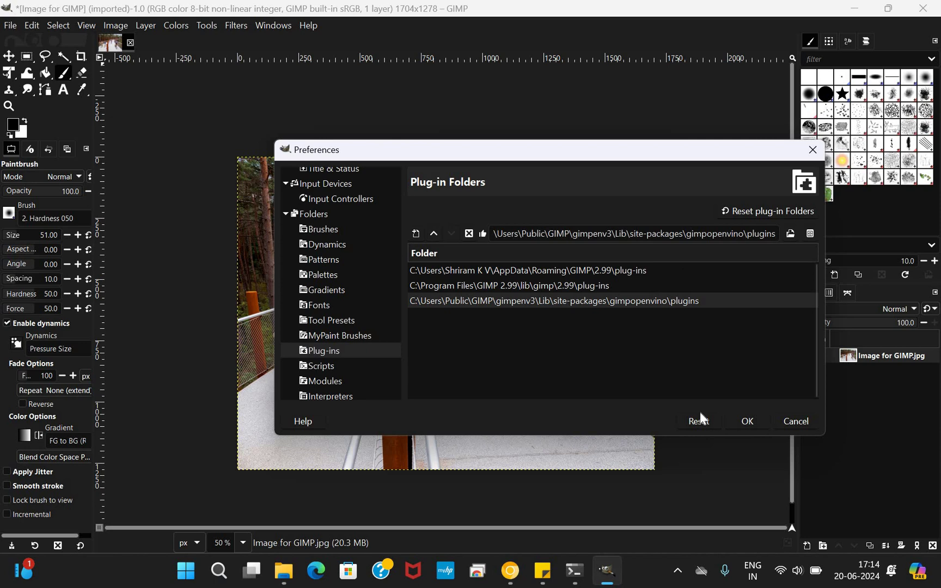
pyautogui.click(742, 419)
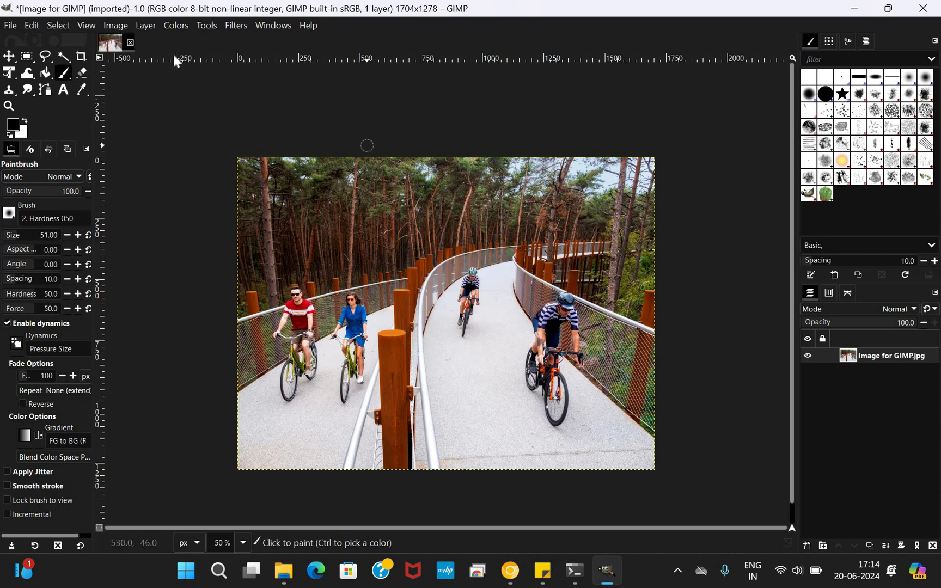
# Run Semantic Segmentation with model sseg-adas-0001 on GPU, then draw a short stroke on the road
pyautogui.click(153, 29)
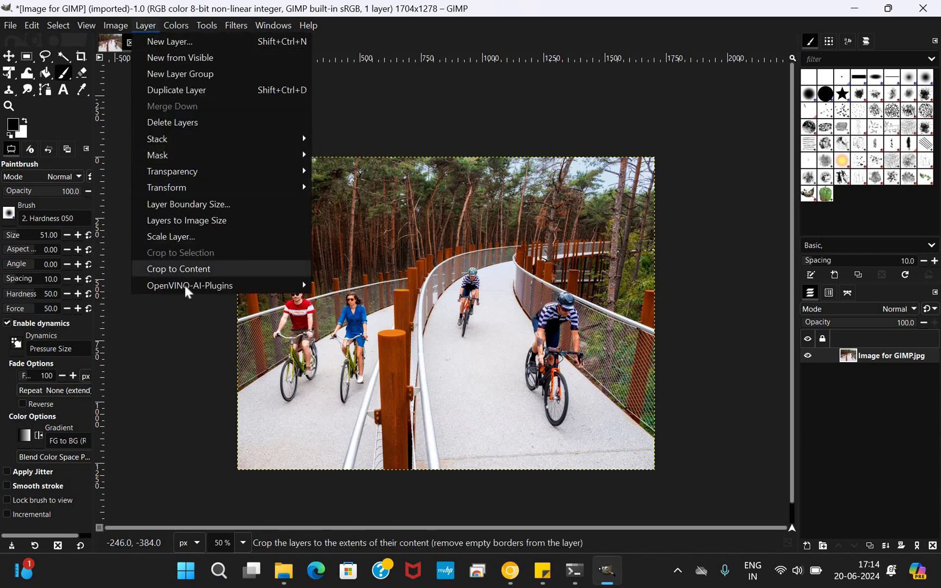
pyautogui.moveTo(185, 285)
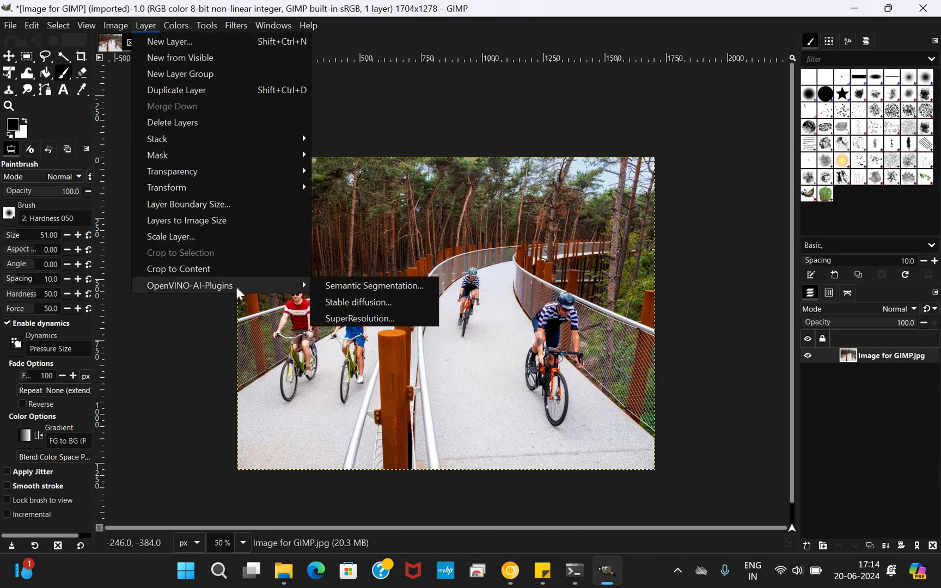
pyautogui.click(352, 286)
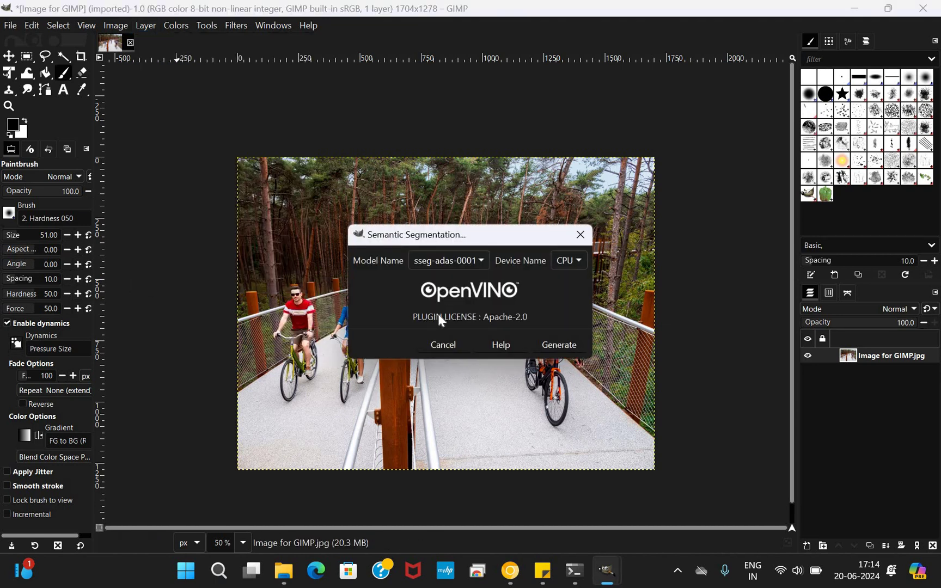
pyautogui.click(458, 263)
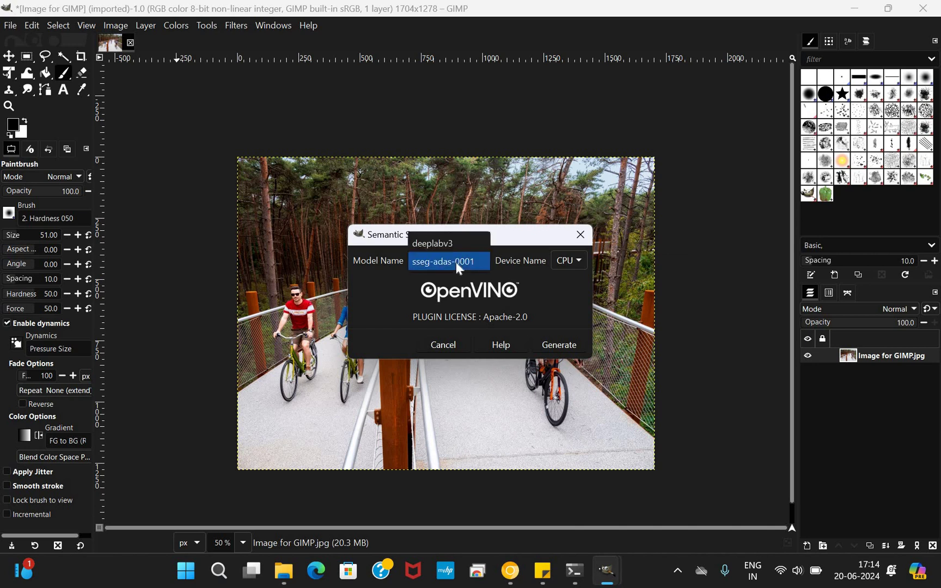
pyautogui.click(582, 269)
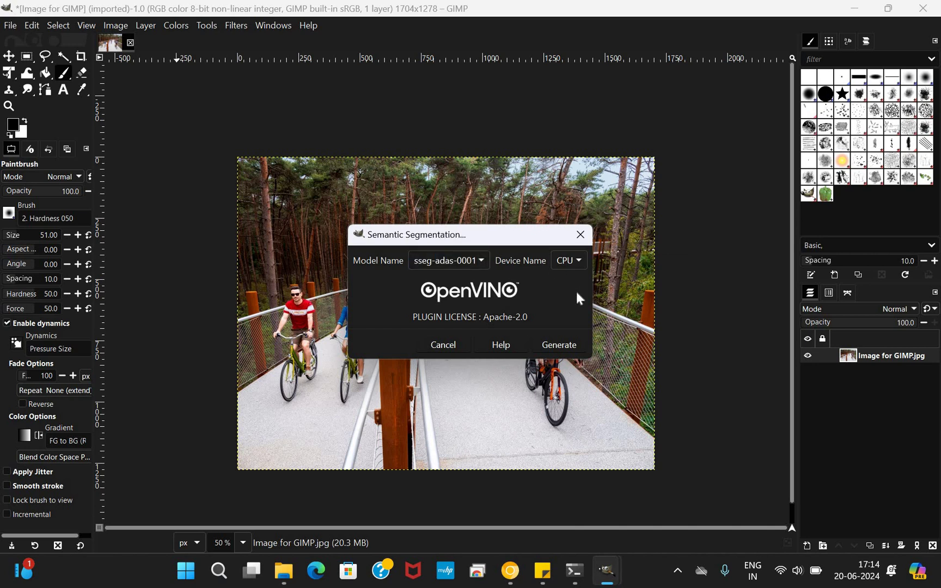
pyautogui.click(574, 261)
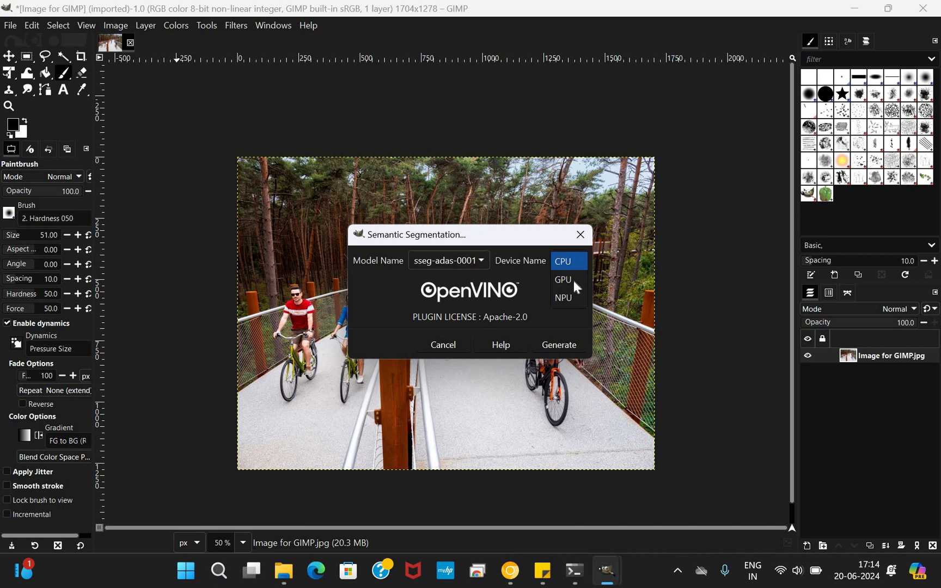
pyautogui.click(573, 280)
pyautogui.click(584, 350)
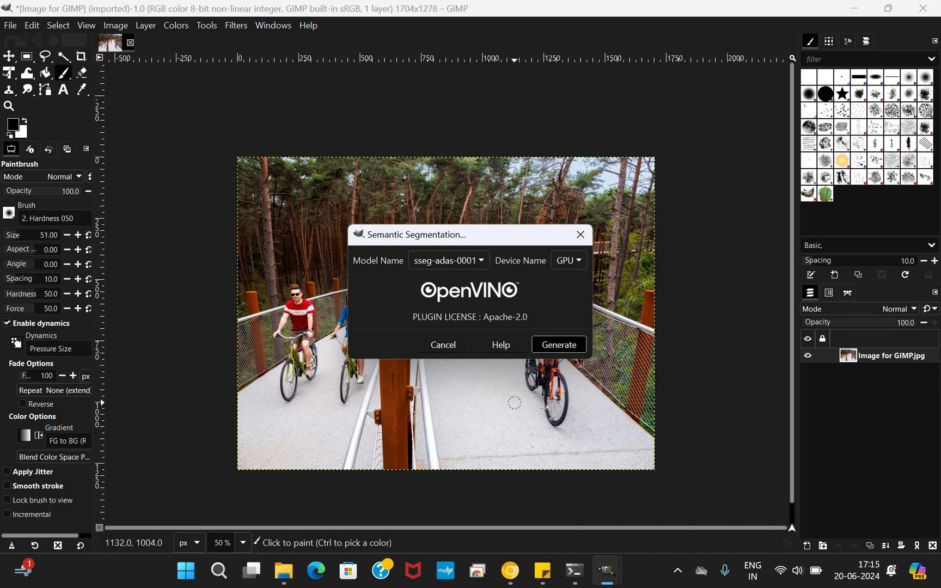
pyautogui.moveTo(514, 403); pyautogui.dragTo(531, 406)
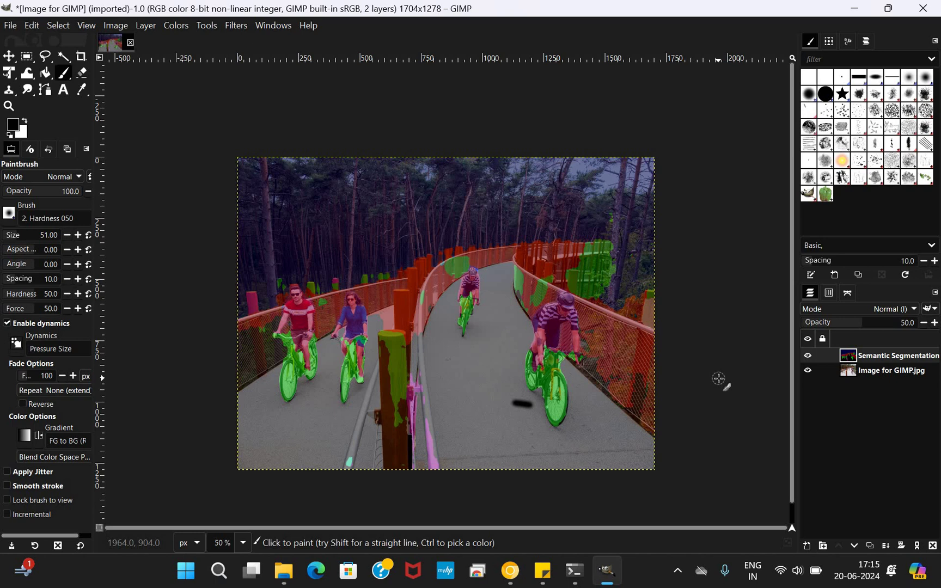
# Launch the Stable diffusion plugin and set the prompt 'A white cat with a black cat on the wall'
pyautogui.click(150, 27)
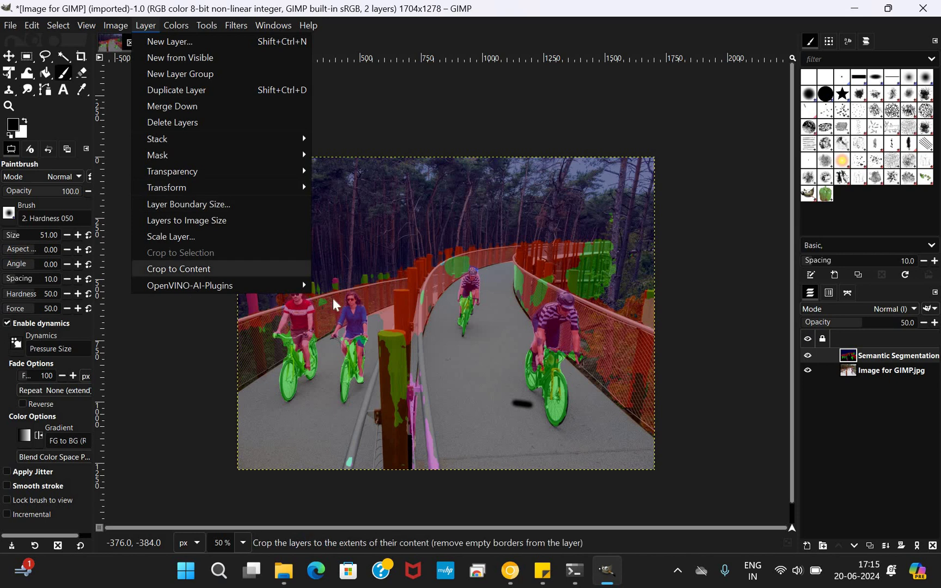
pyautogui.moveTo(297, 285)
pyautogui.click(358, 302)
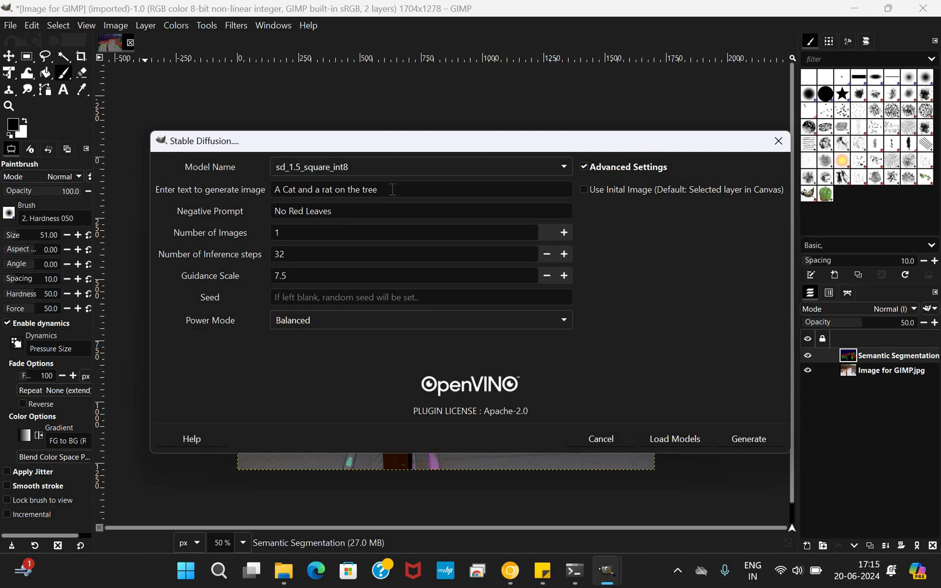
pyautogui.moveTo(392, 189); pyautogui.dragTo(228, 189)
pyautogui.write('A ')
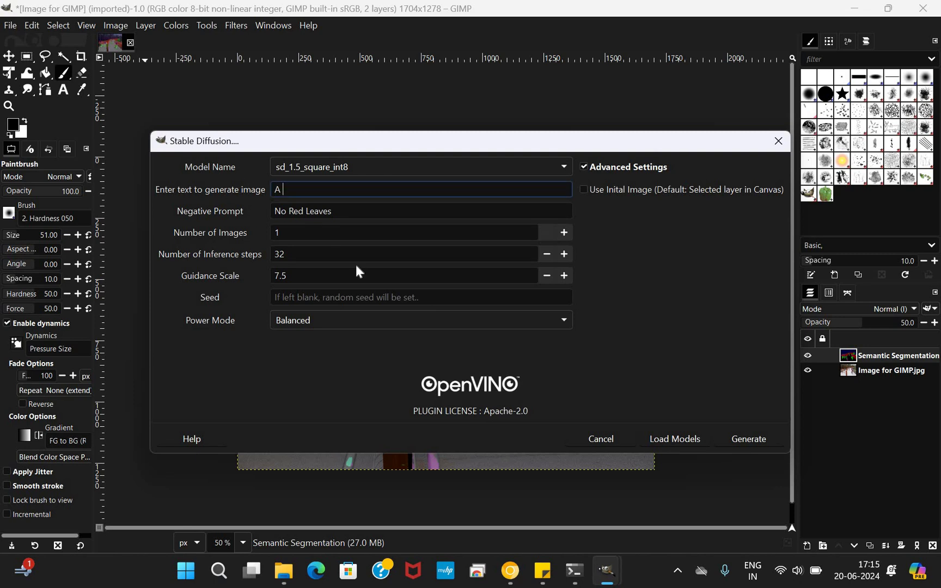
pyautogui.write('white cat with a black cat on the wall')
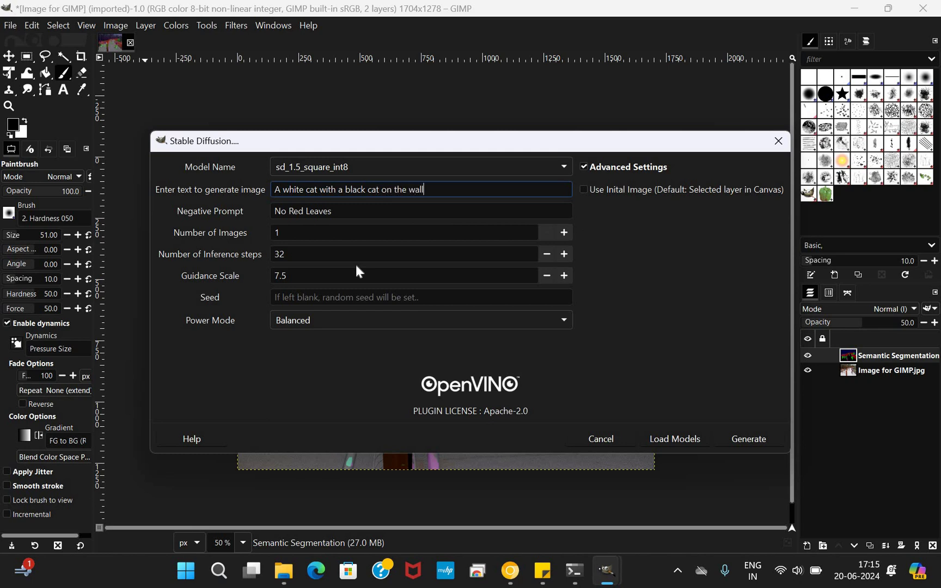
# Set the negative prompt 'no rat in the picture' and choose Best performance power mode
pyautogui.press('Tab')
pyautogui.press('Tab')
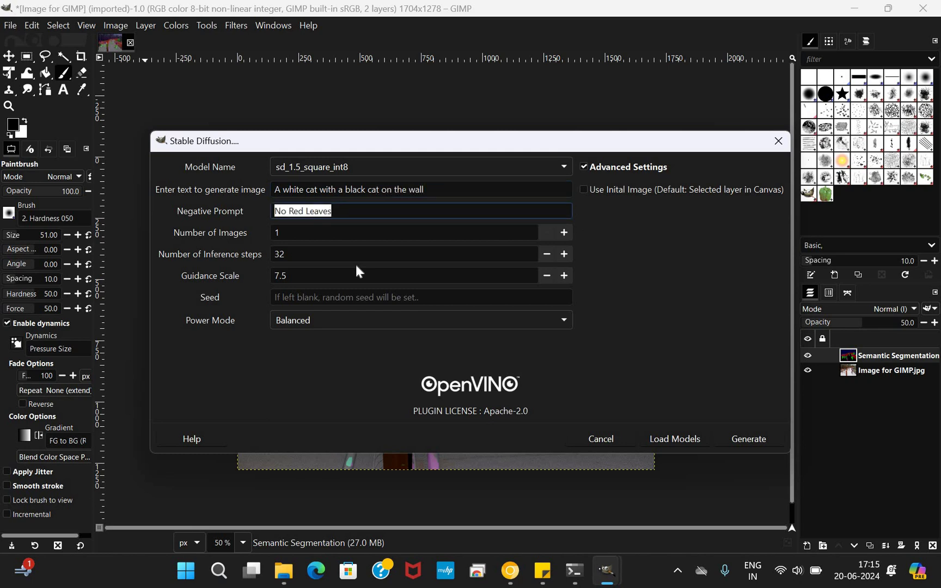
pyautogui.write('no rat in')
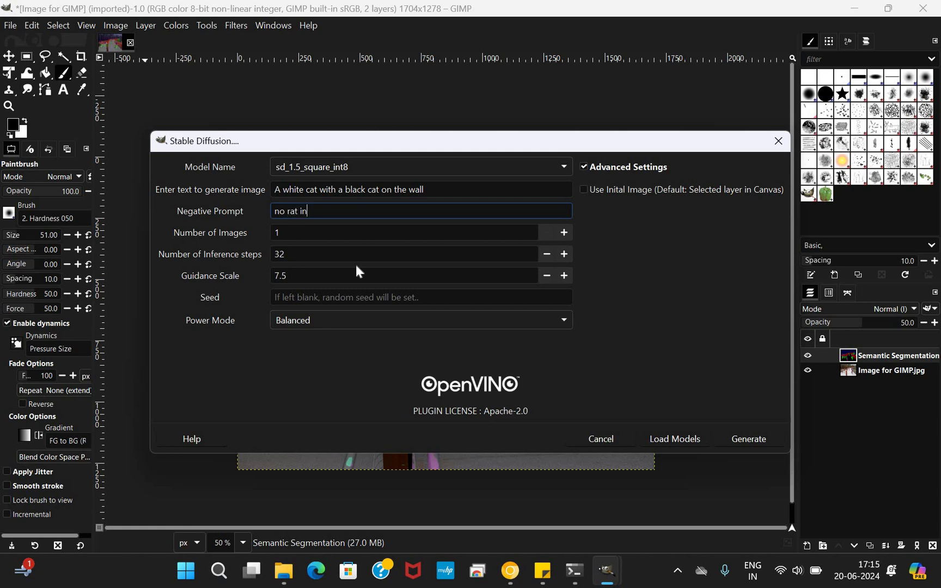
pyautogui.write(' the picture')
pyautogui.click(323, 326)
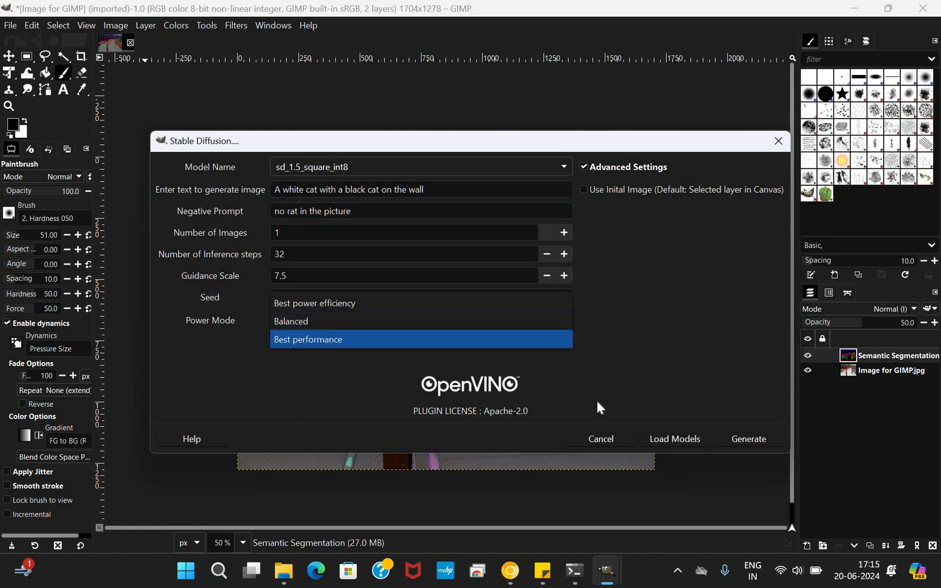
pyautogui.press('Return')
# Load the sd_1.5_square_int8 models and generate the 512×512 cat image
pyautogui.click(673, 439)
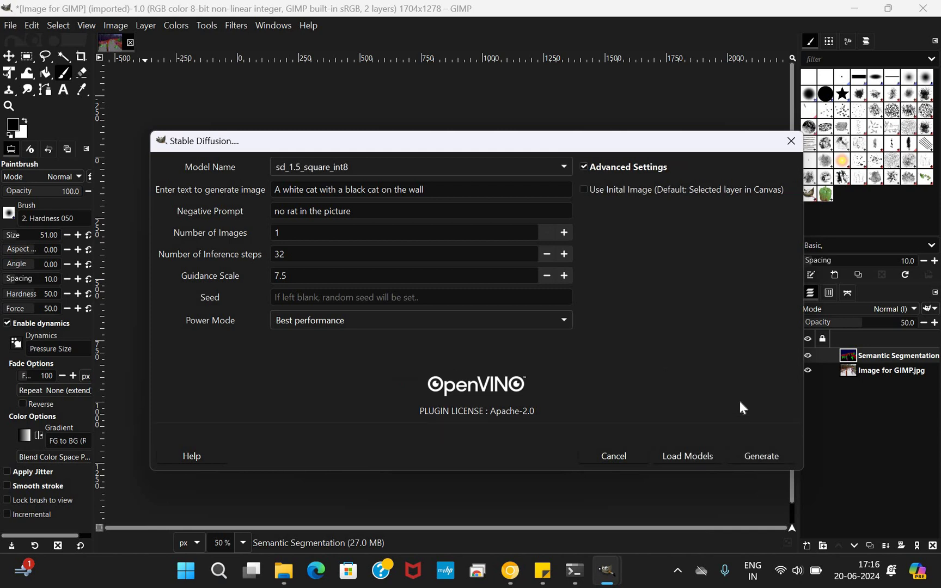
pyautogui.click(750, 454)
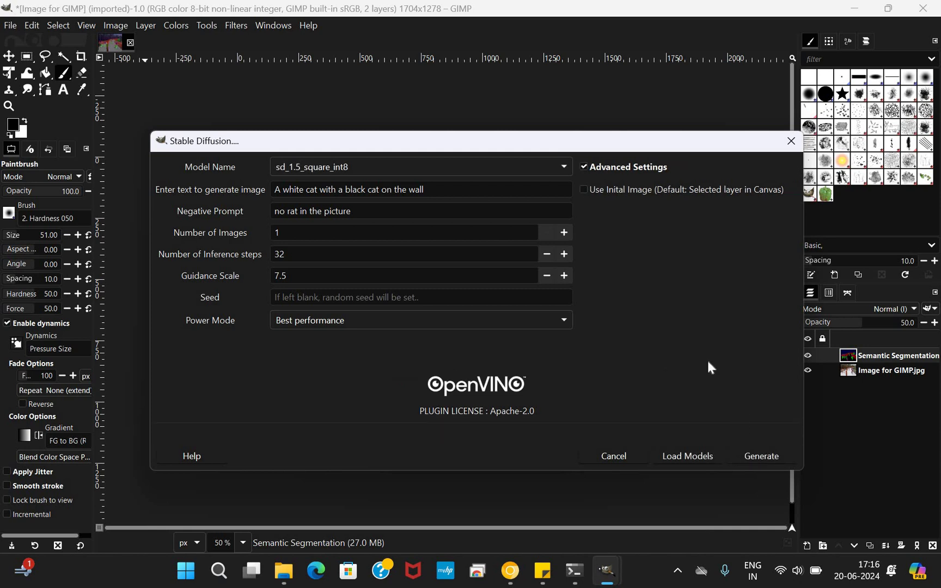